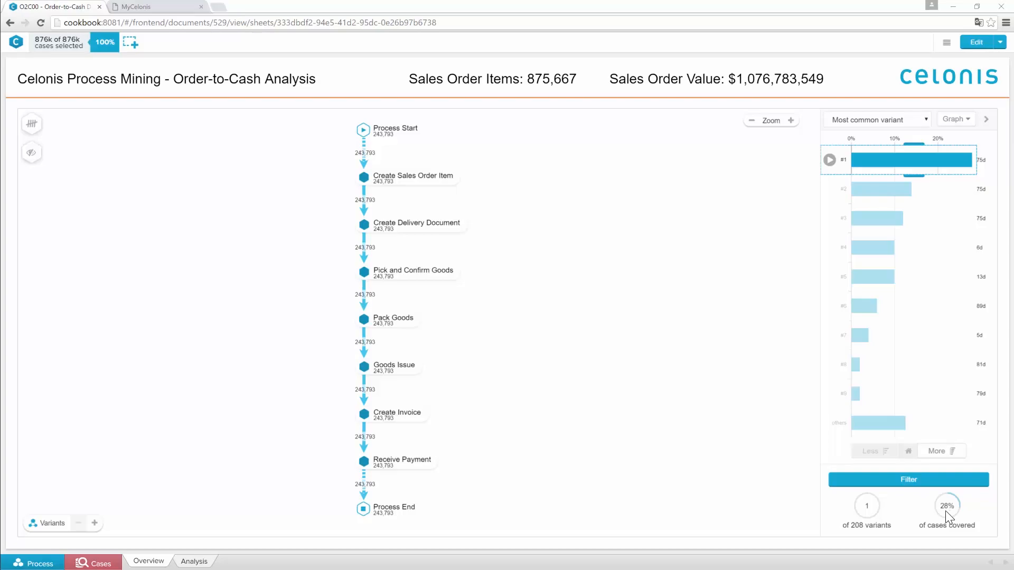
Extend the process graph one variant at a time until it covers the four most common variants
{"action": "left_click", "coordinate": [95, 523]}
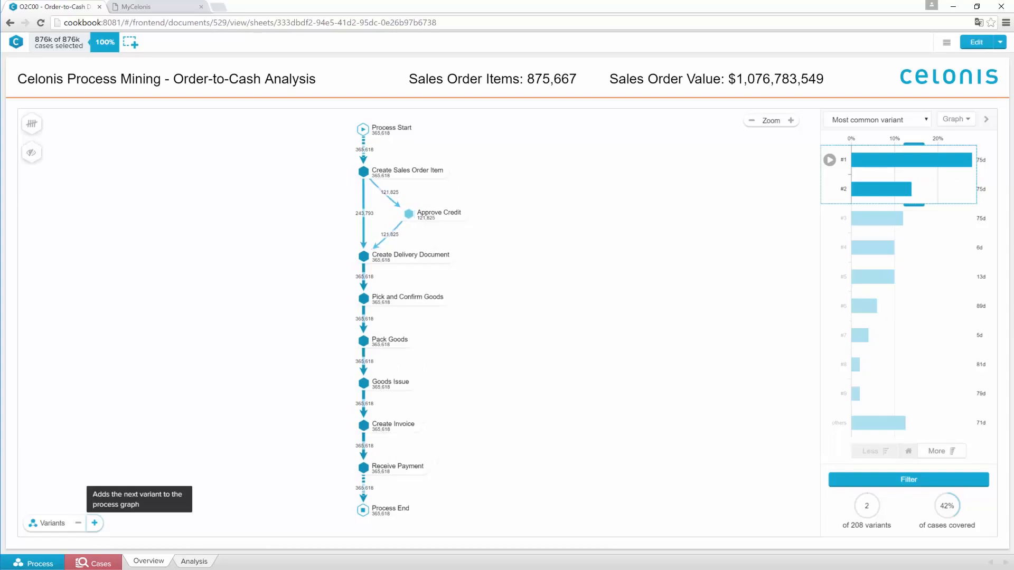
{"action": "left_click", "coordinate": [94, 523]}
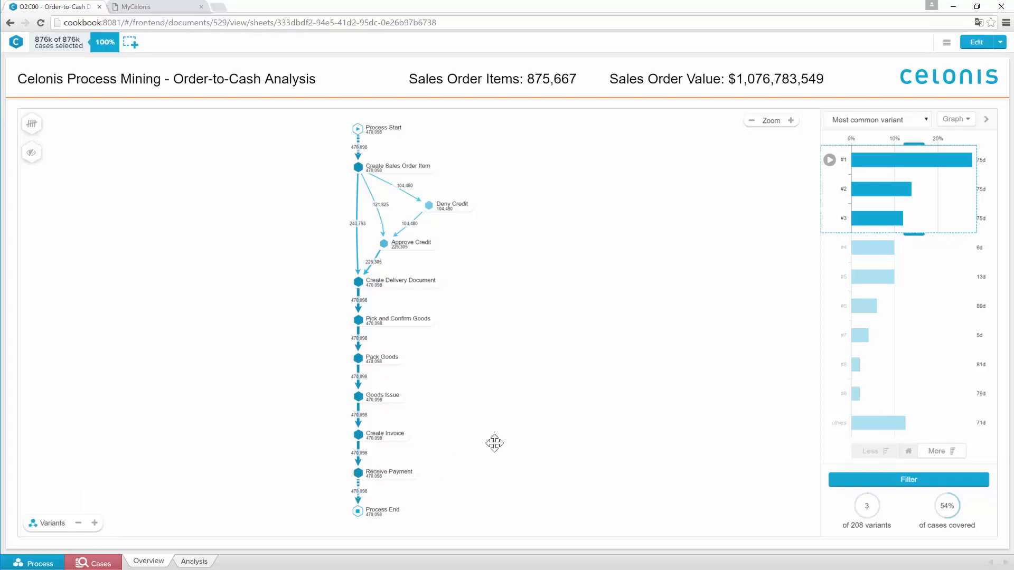
{"action": "left_click", "coordinate": [829, 218]}
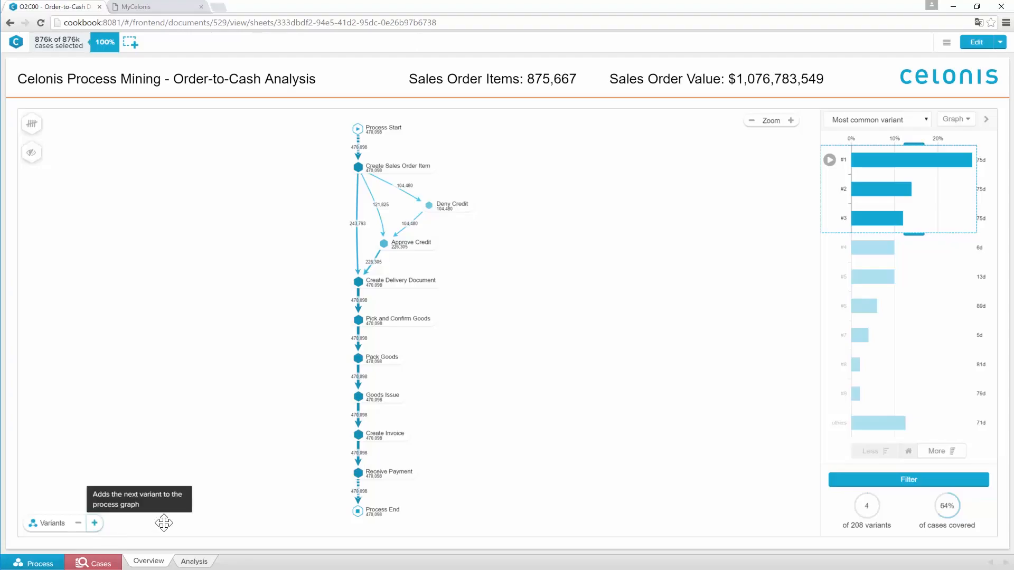
{"action": "left_click", "coordinate": [94, 523]}
{"action": "left_click", "coordinate": [829, 249]}
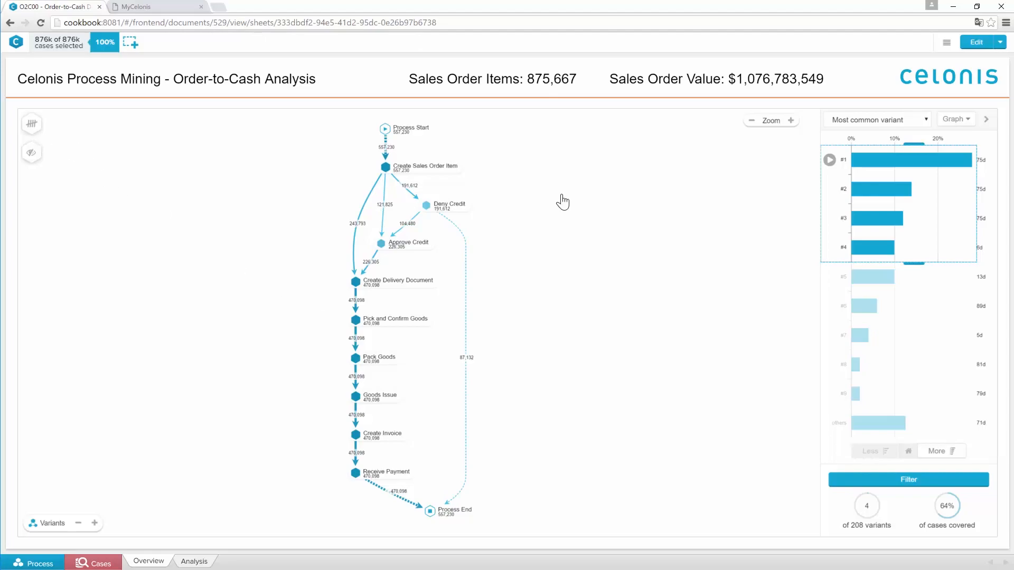
Show throughput times between activities in the process graph, and extend the variant selection to all variants
{"action": "left_click", "coordinate": [32, 123]}
{"action": "left_click", "coordinate": [97, 252]}
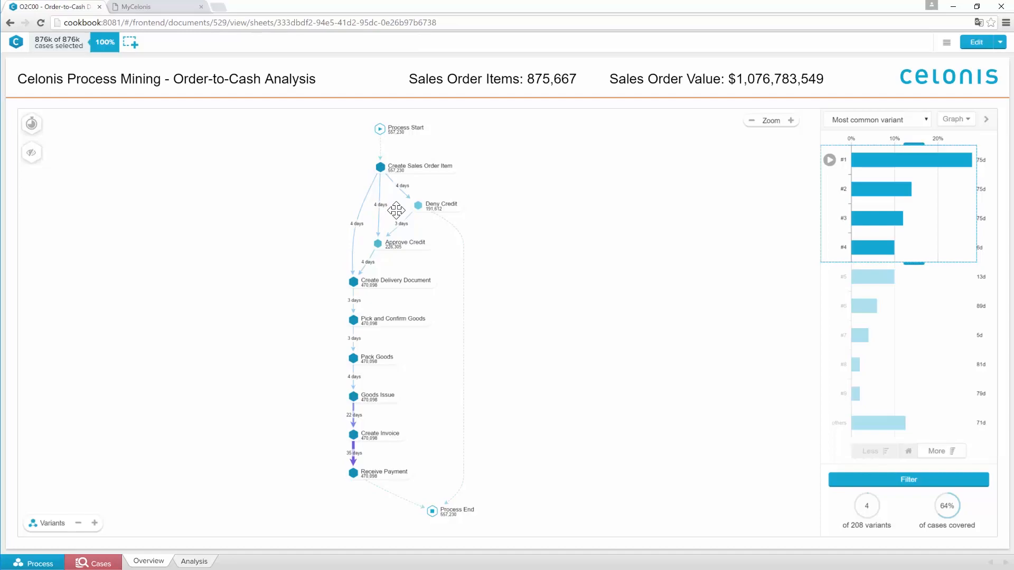
{"action": "scroll", "coordinate": [396, 210], "scroll_direction": "up", "scroll_amount": 3}
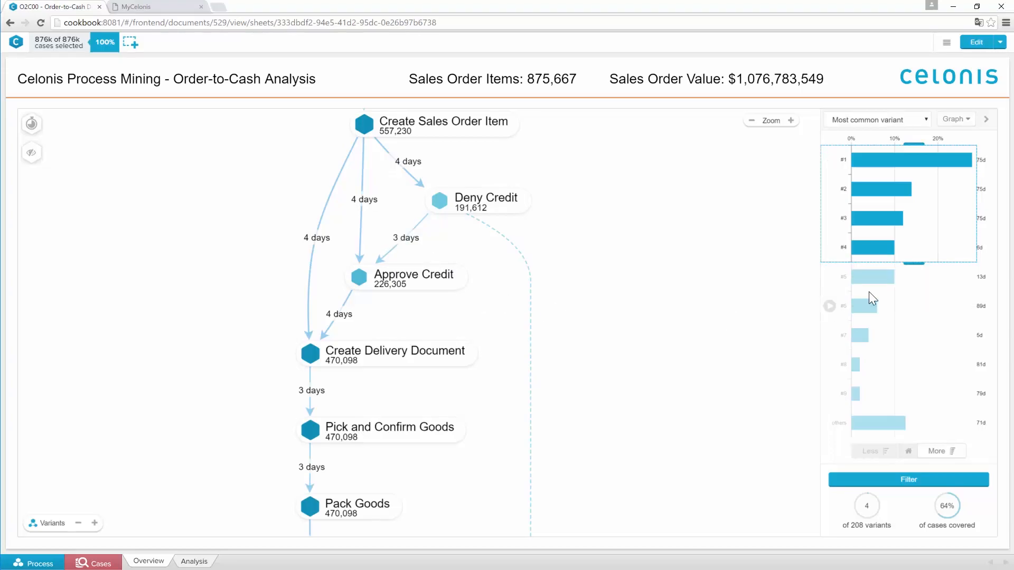
{"action": "left_click_drag", "start_coordinate": [917, 263], "coordinate": [898, 425]}
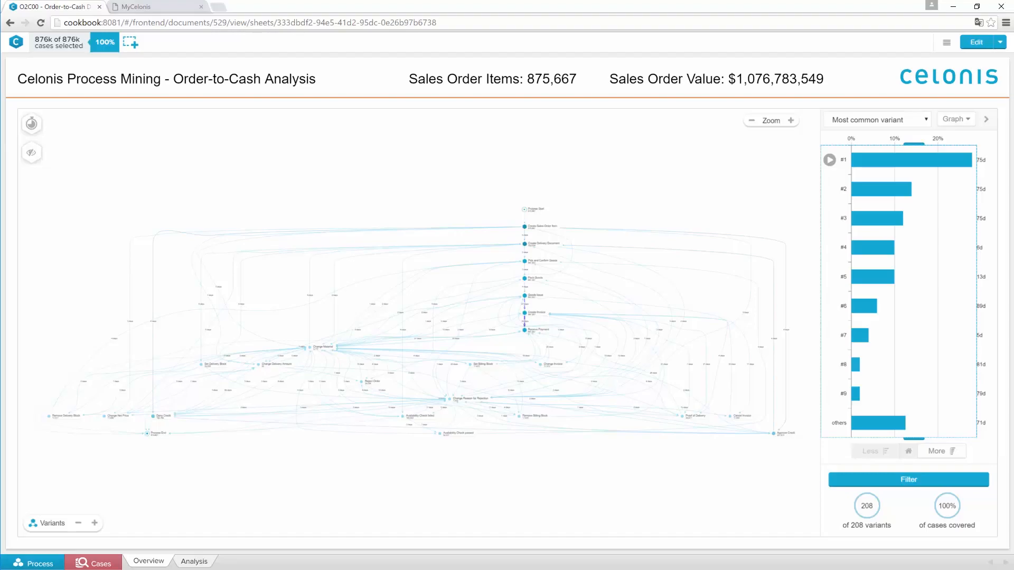
Open the Analysis sheet and try filtering by the month 2009-04, removing that filter again
{"action": "left_click", "coordinate": [204, 563]}
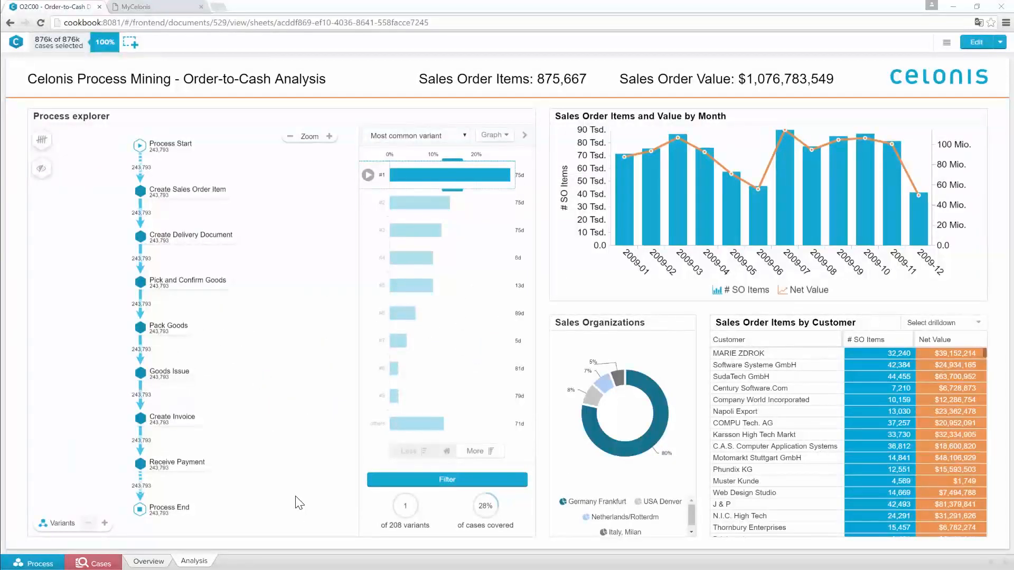
{"action": "left_click", "coordinate": [704, 211]}
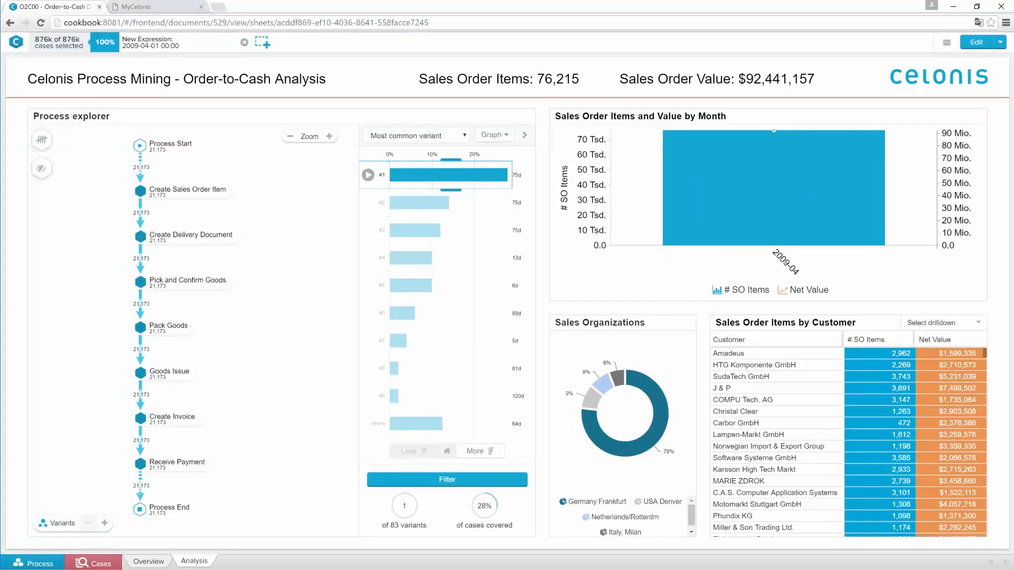
{"action": "left_click", "coordinate": [244, 42]}
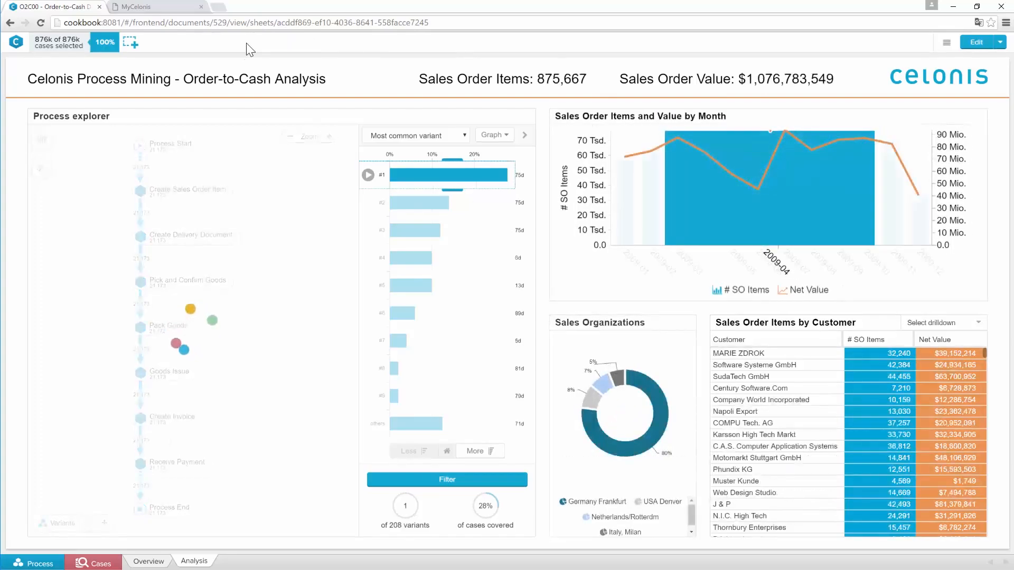
Filter the analysis to variant #3 and to the two customers with the highest net value, J & P and SudaTech GmbH
{"action": "left_click", "coordinate": [423, 232]}
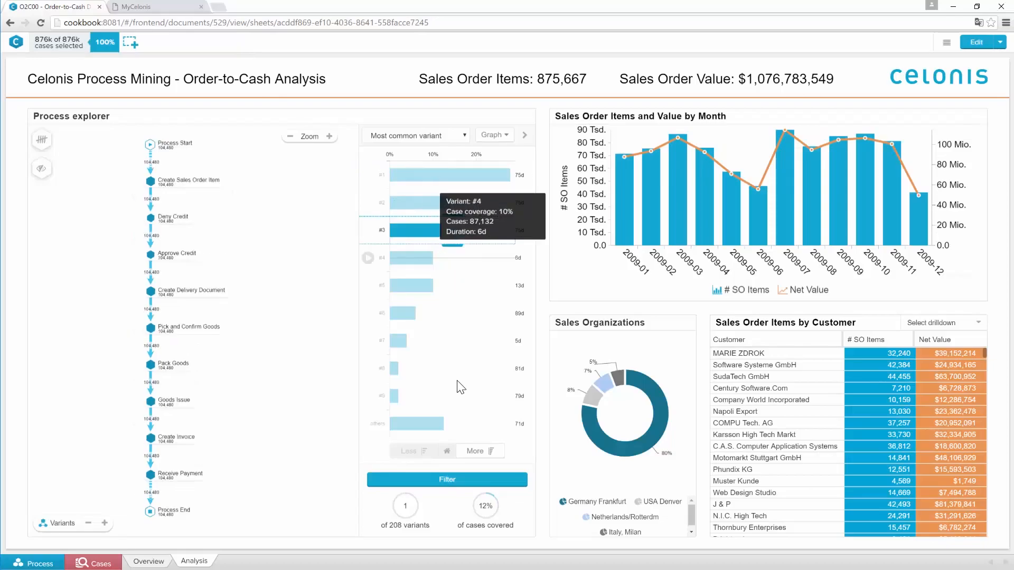
{"action": "left_click", "coordinate": [450, 482]}
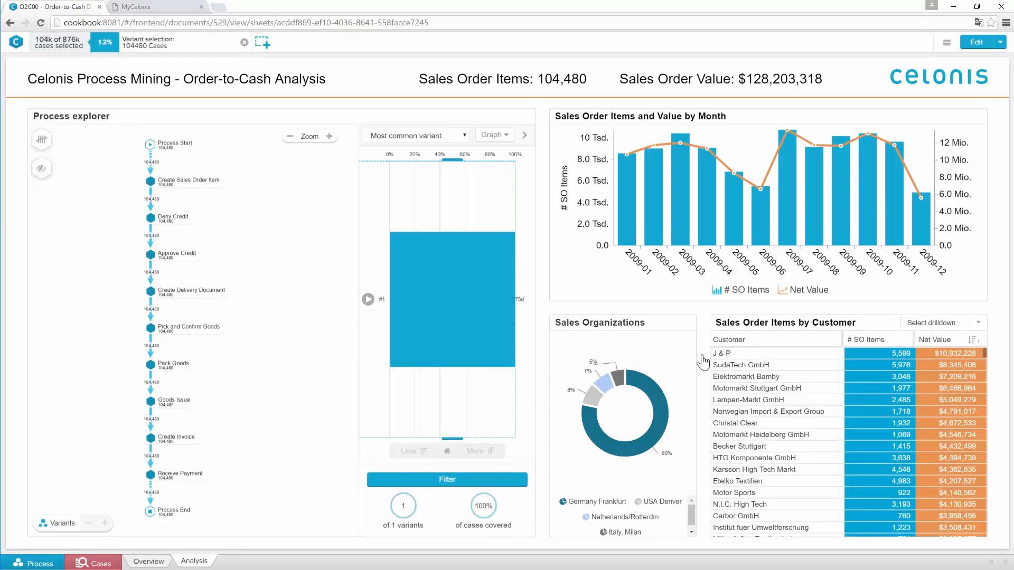
{"action": "left_click", "coordinate": [723, 354]}
{"action": "left_click", "coordinate": [735, 365]}
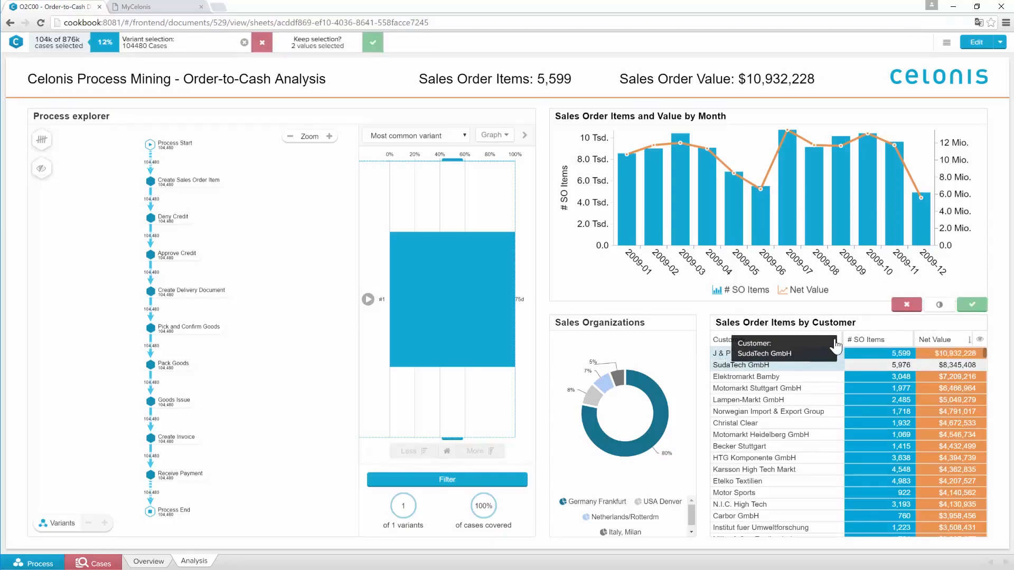
{"action": "left_click", "coordinate": [972, 305]}
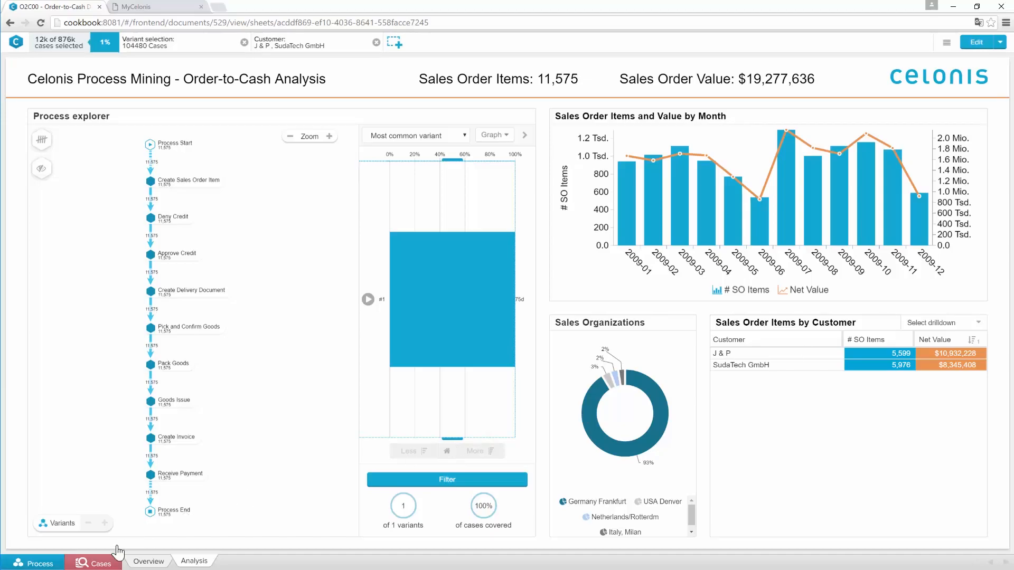
Open the case list for the filtered selection and look through the individual sales order records
{"action": "left_click", "coordinate": [100, 565]}
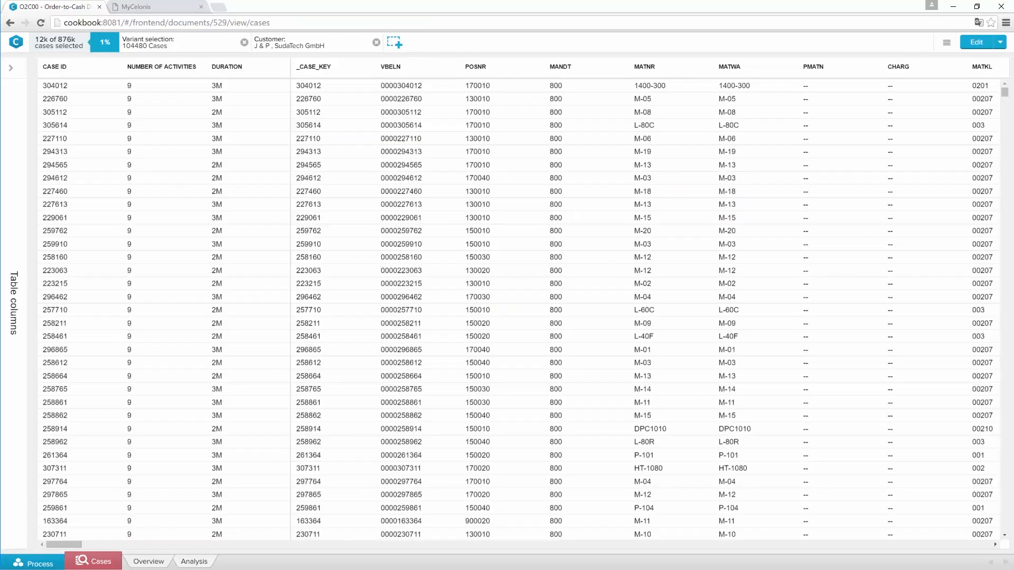
{"action": "scroll", "coordinate": [159, 488], "scroll_direction": "down", "scroll_amount": 3}
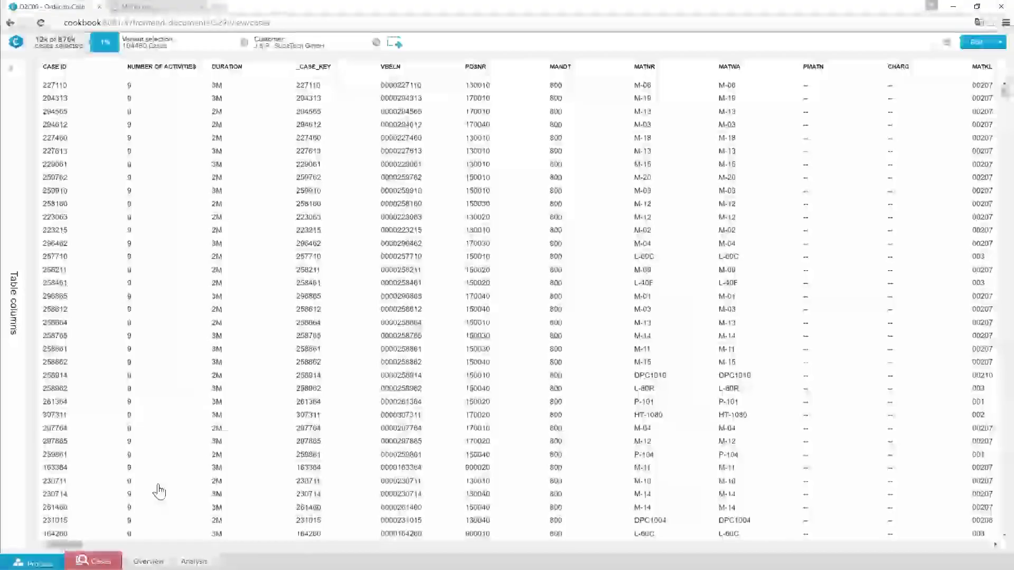
{"action": "scroll", "coordinate": [159, 491], "scroll_direction": "down", "scroll_amount": 5}
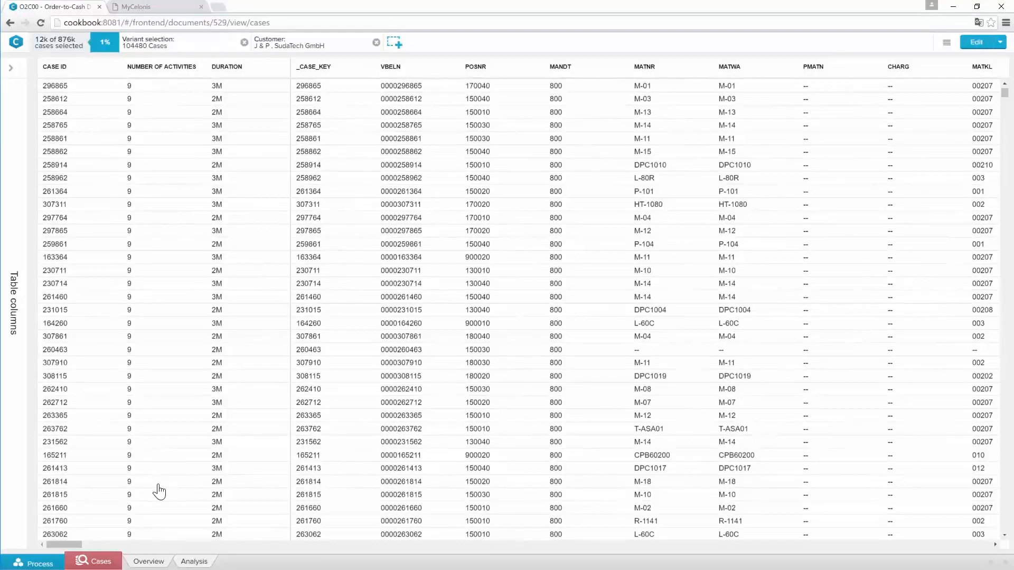
{"action": "scroll", "coordinate": [159, 491], "scroll_direction": "down", "scroll_amount": 2}
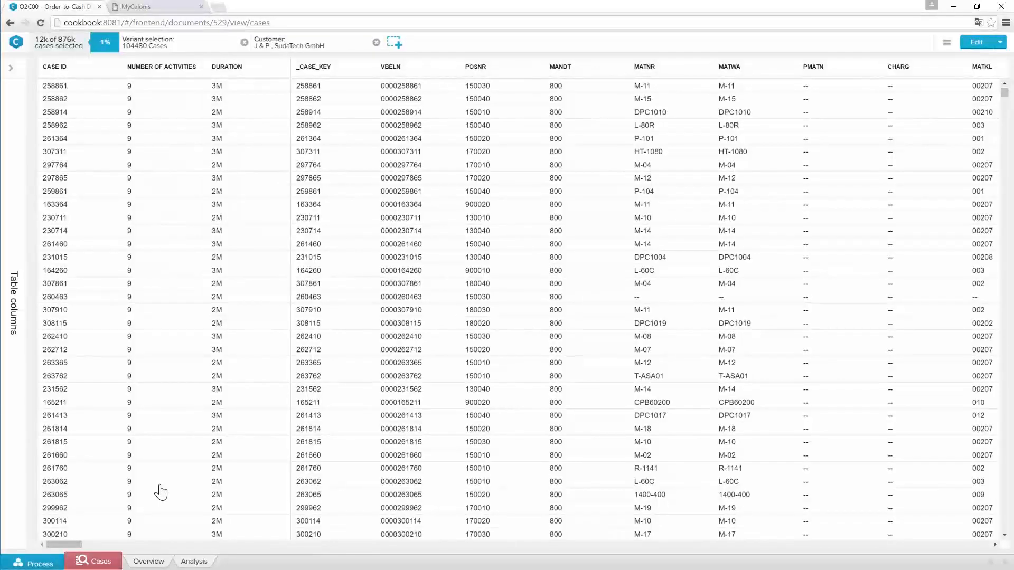
Switch to the MyCelonis page and filter the apps by line of business Sales and use case Efficiency
{"action": "left_click", "coordinate": [151, 5]}
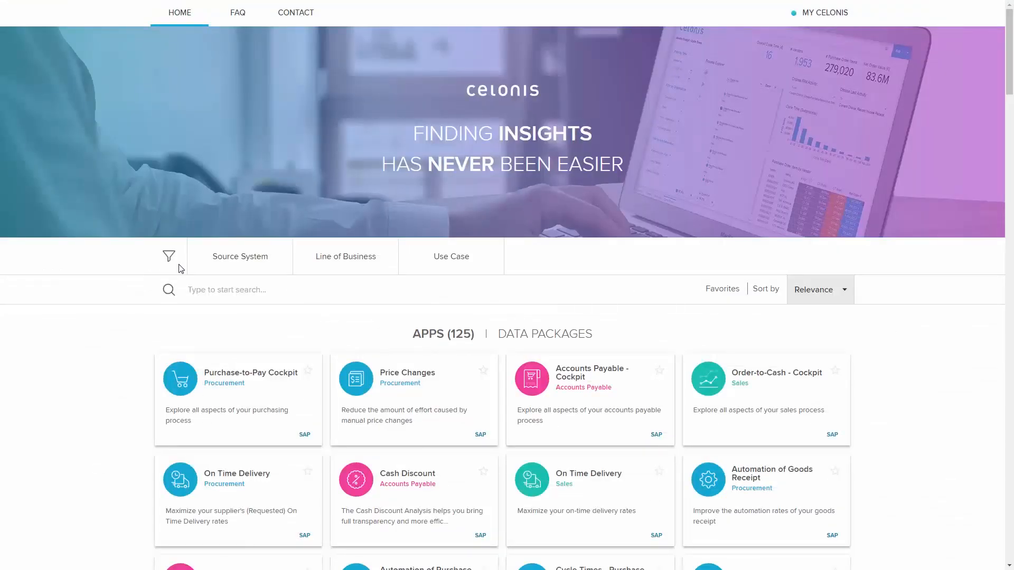
{"action": "left_click", "coordinate": [315, 269]}
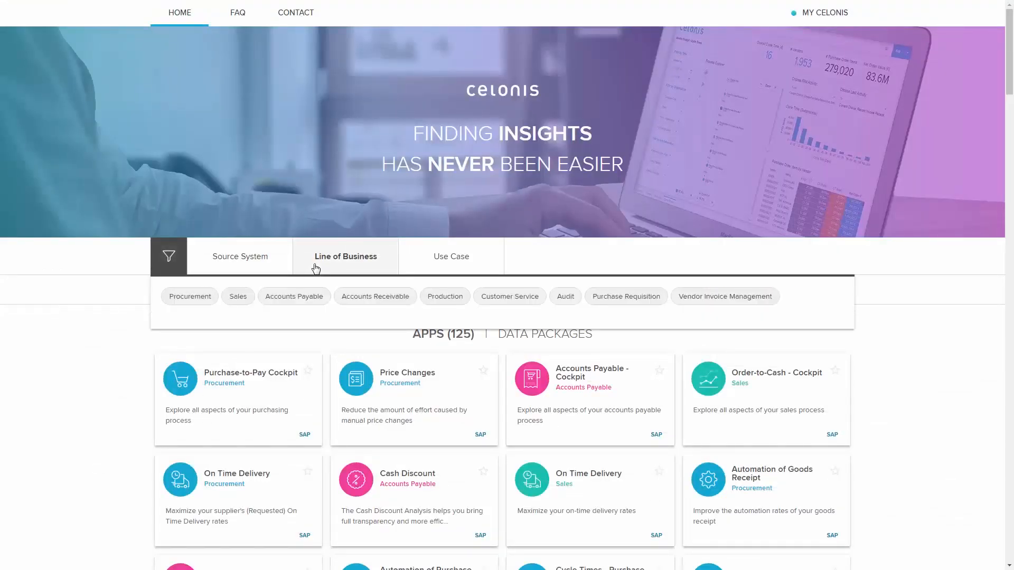
{"action": "left_click", "coordinate": [239, 298]}
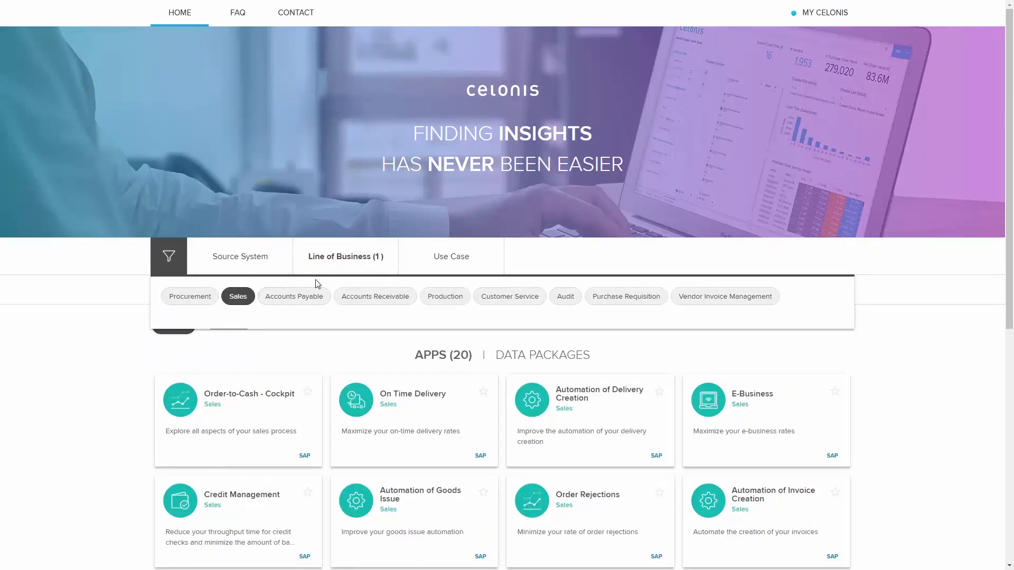
{"action": "left_click", "coordinate": [425, 263]}
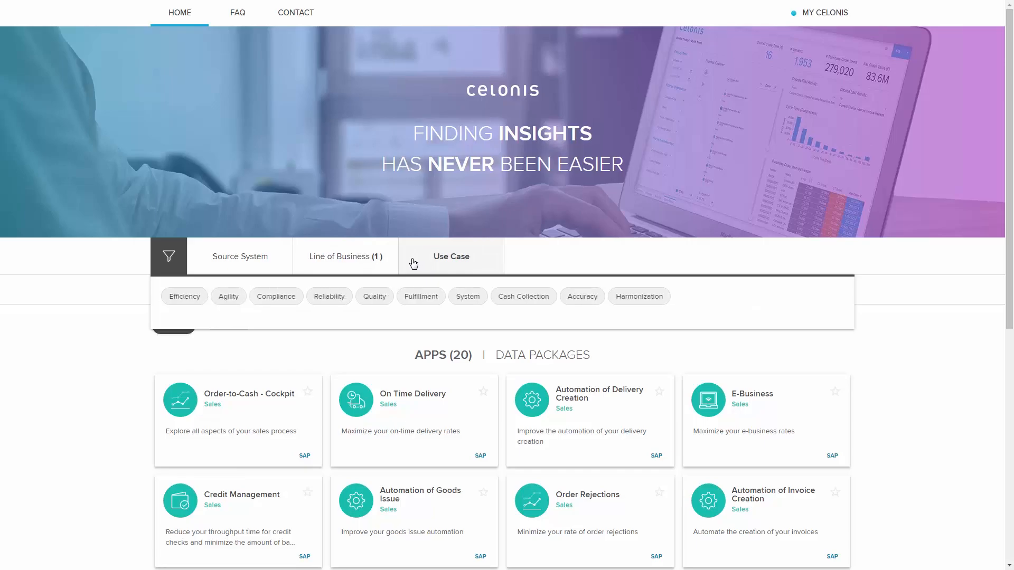
{"action": "left_click", "coordinate": [204, 299]}
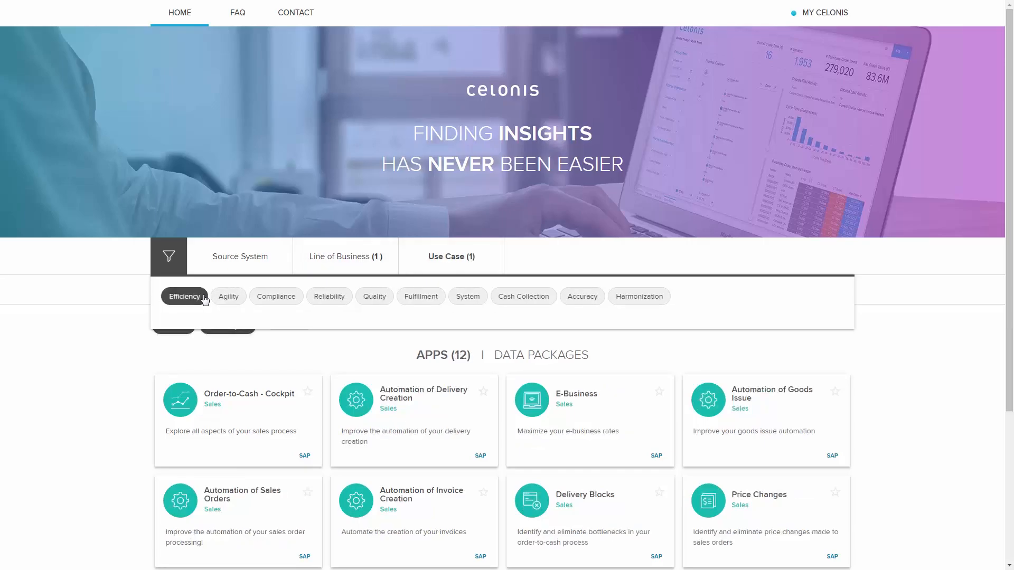
Open the Order-to-Cash - Cockpit app from the filtered apps and review its description and cookbook sections
{"action": "scroll", "coordinate": [102, 365], "scroll_direction": "down", "scroll_amount": 1}
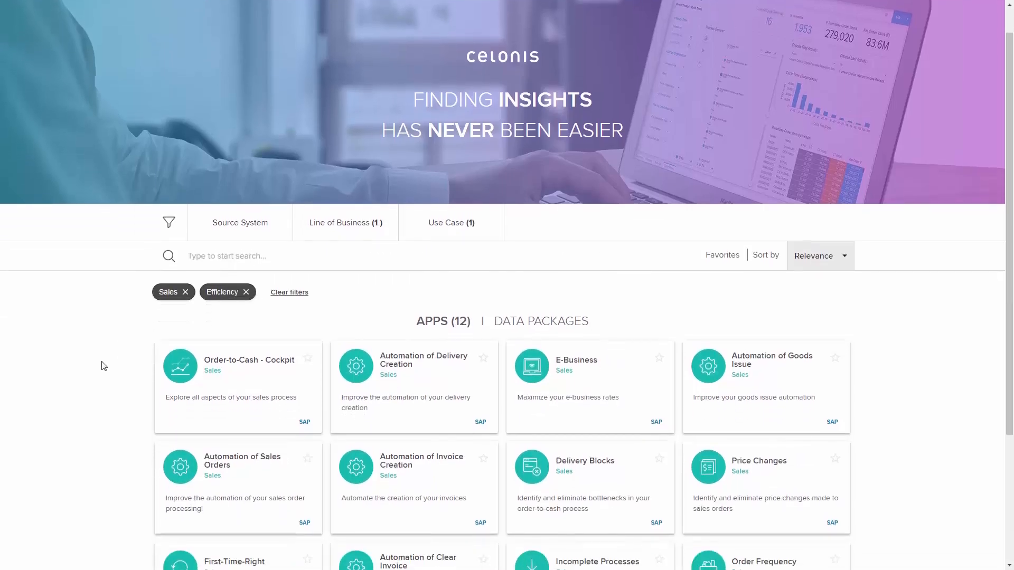
{"action": "scroll", "coordinate": [104, 365], "scroll_direction": "down", "scroll_amount": 1}
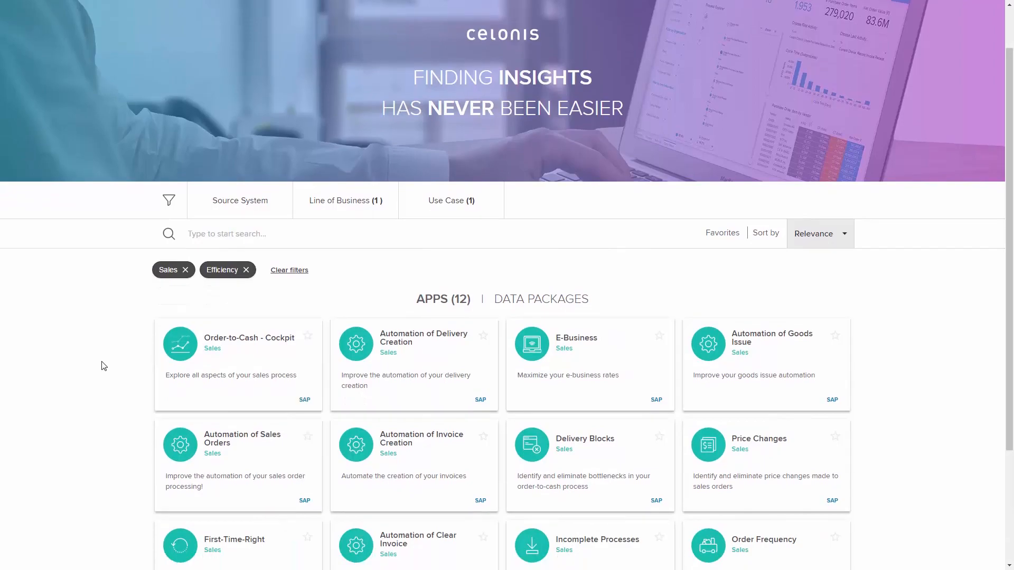
{"action": "left_click", "coordinate": [189, 352]}
{"action": "scroll", "coordinate": [161, 285], "scroll_direction": "down", "scroll_amount": 4}
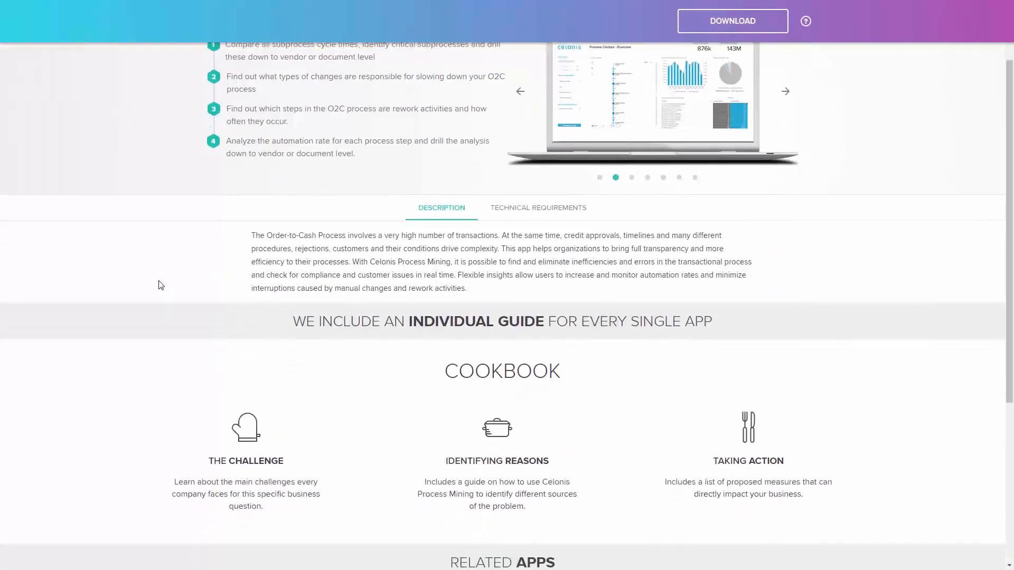